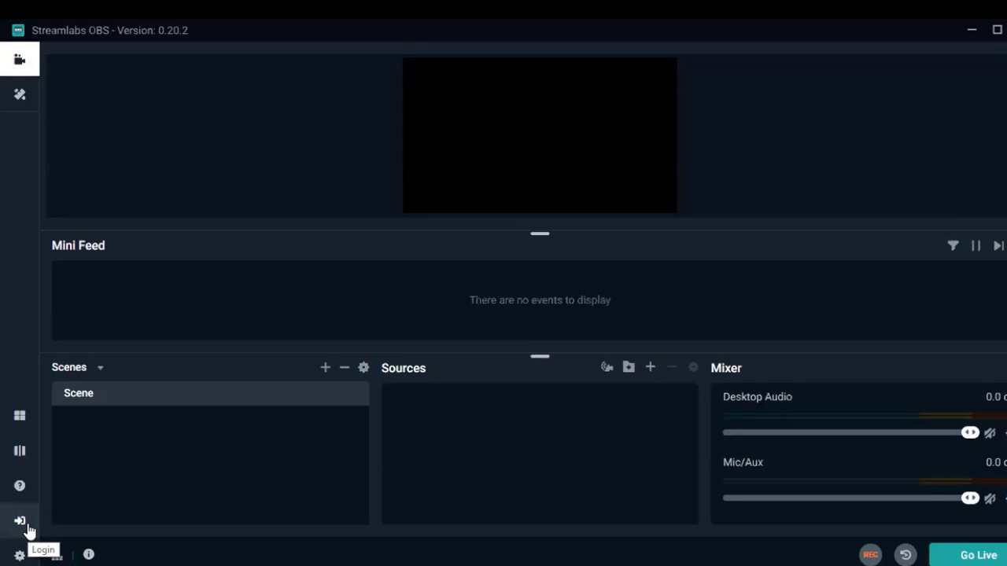
Start the Streamlabs OBS login and choose Dlive as the streaming platform
click(26, 526)
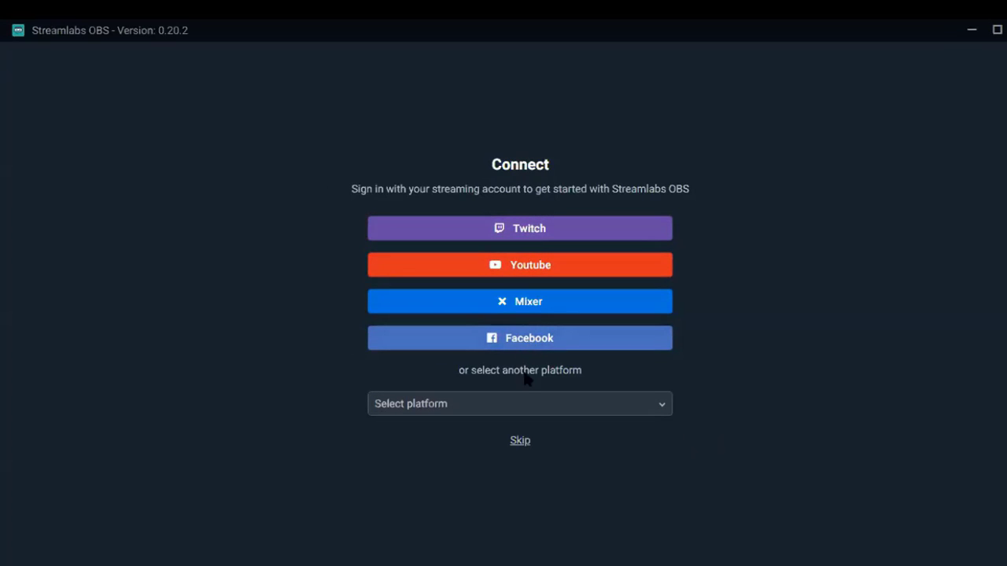
click(520, 406)
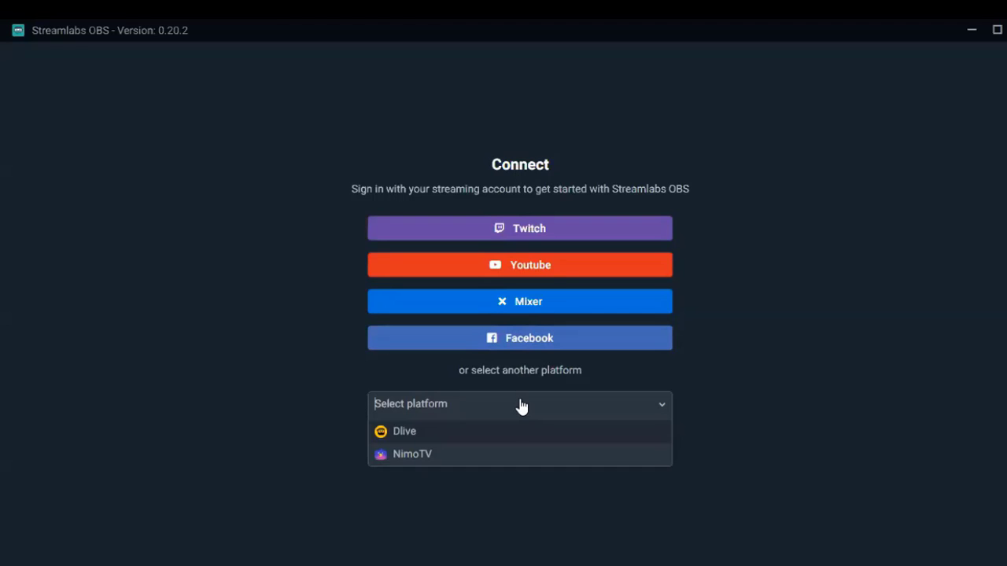
click(509, 433)
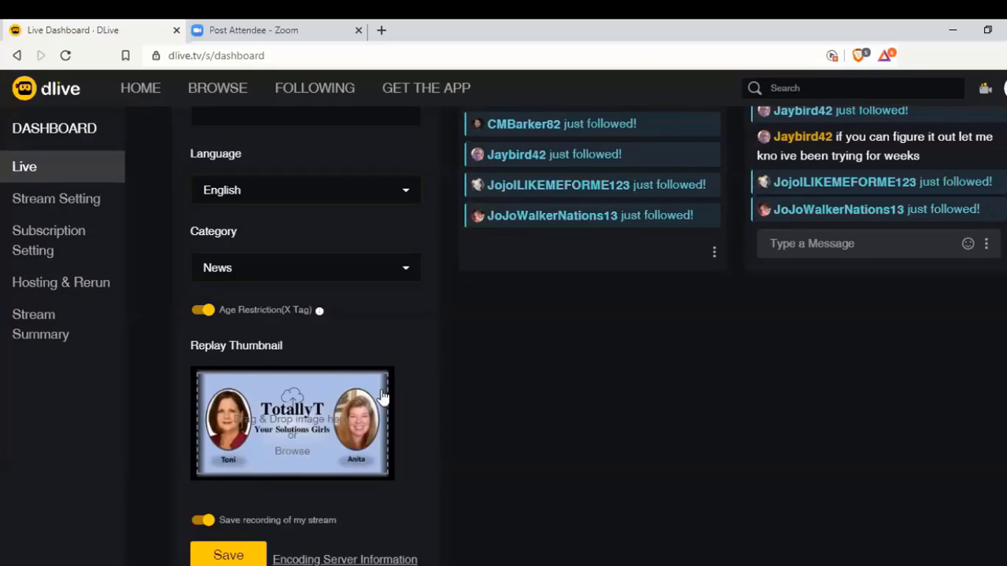
Generate new encoding server information in the DLive dashboard and connect Streamlabs OBS to DLive with the copied stream key
click(351, 560)
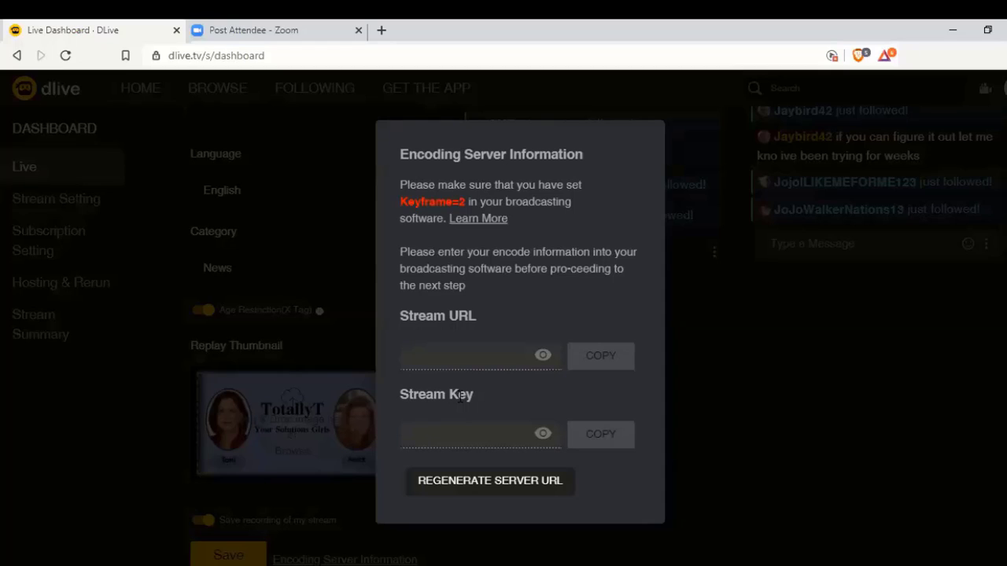
click(472, 490)
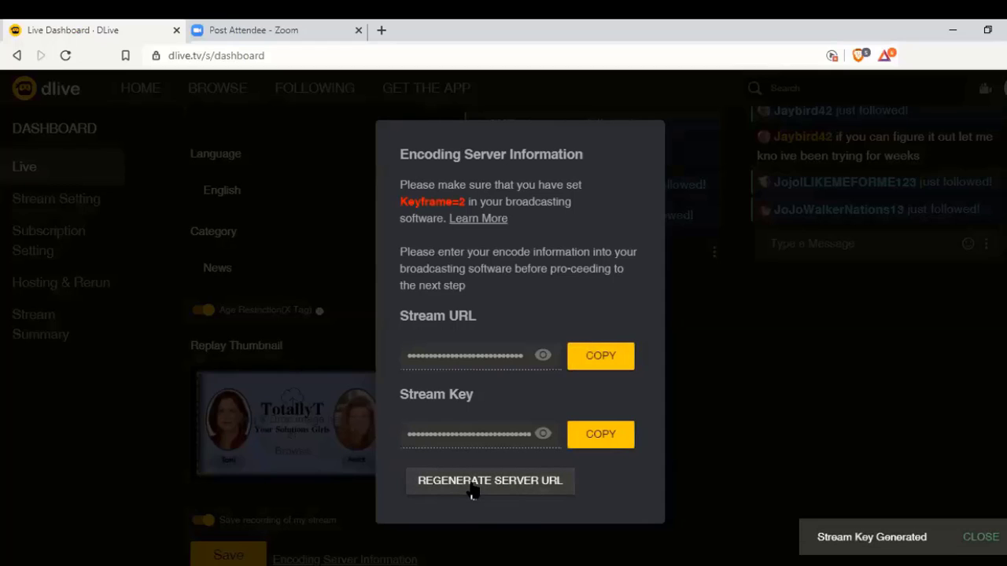
click(588, 443)
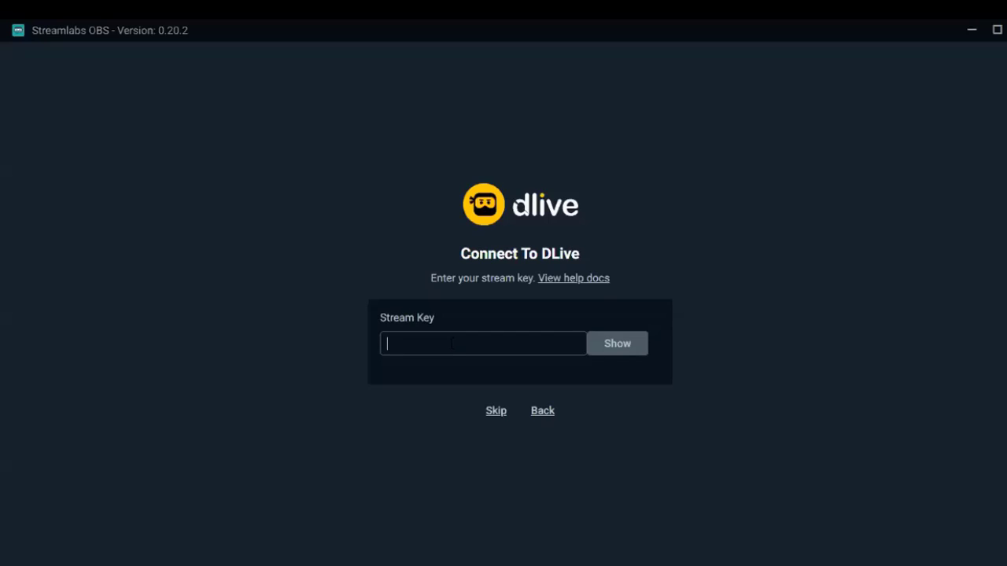
key(ctrl+v)
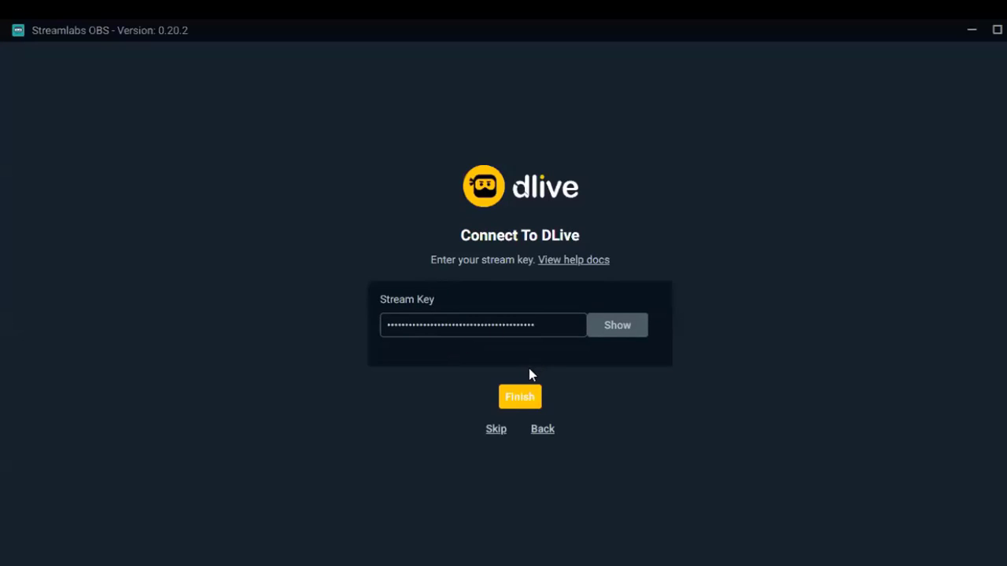
click(521, 398)
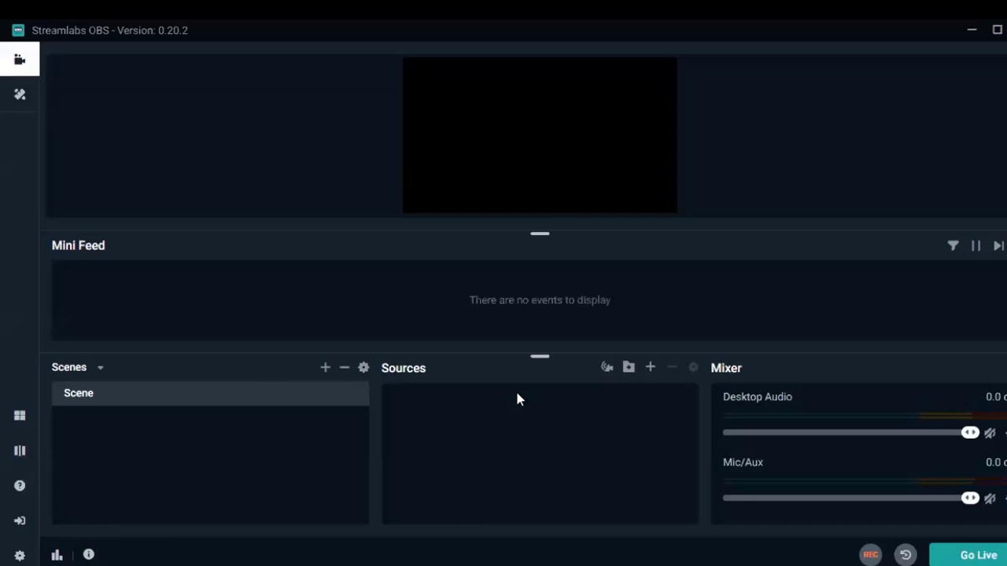
Change the stream type to Custom Streaming Server in the stream settings
click(20, 553)
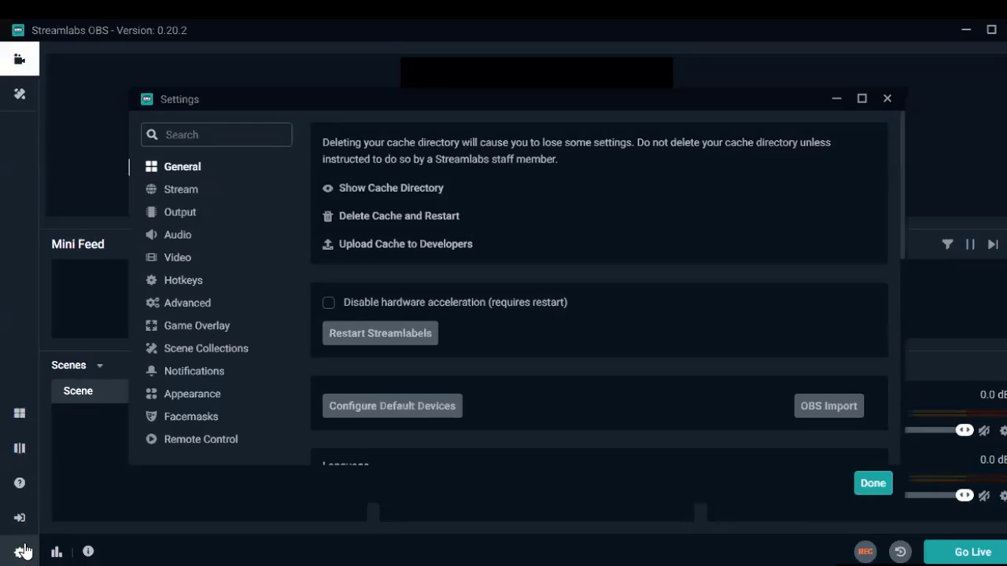
click(183, 191)
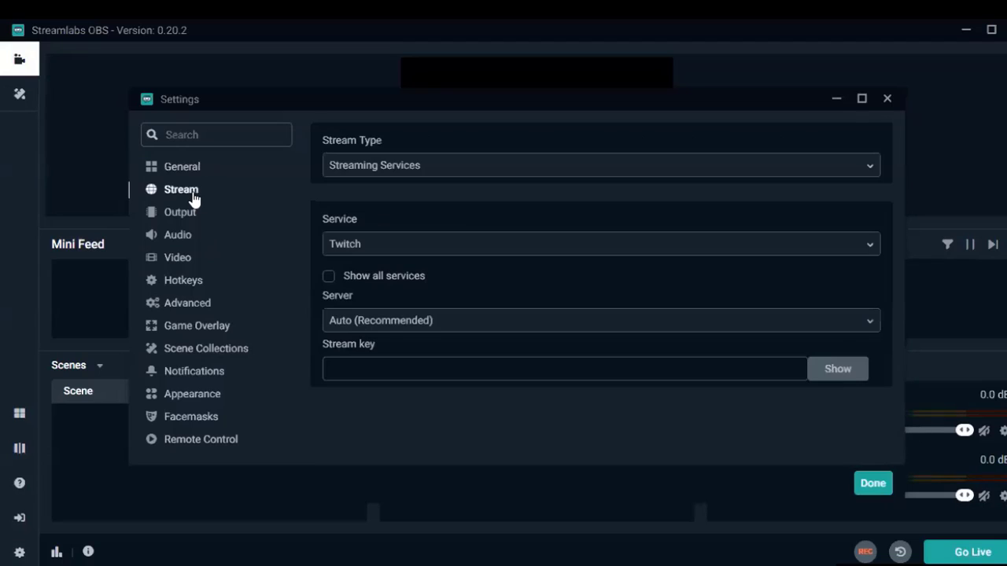
click(353, 172)
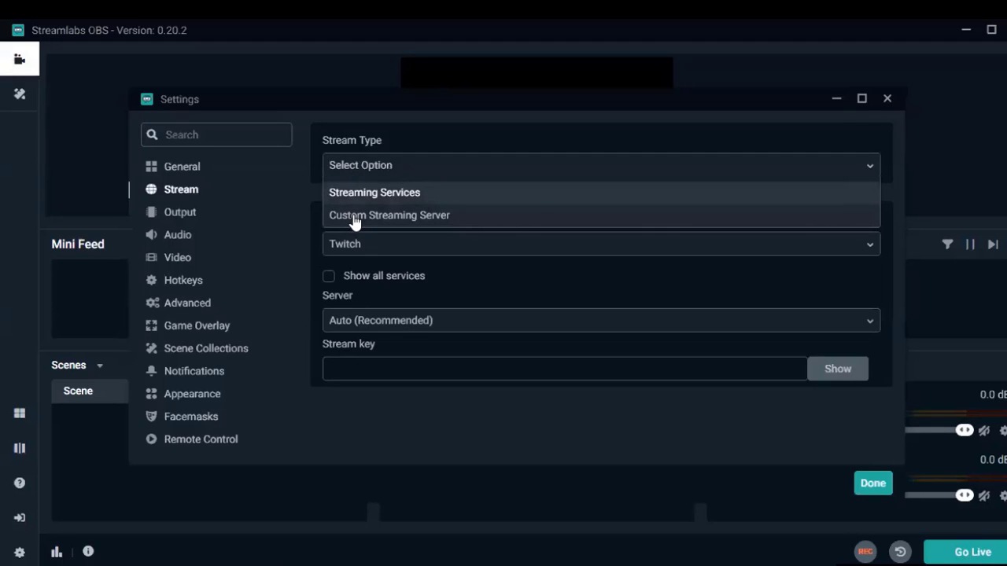
click(298, 221)
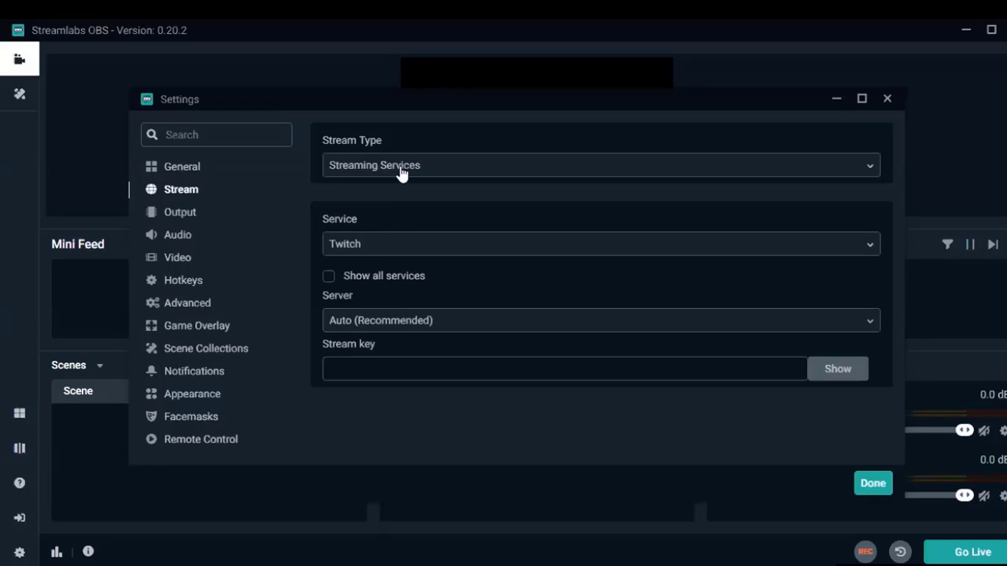
click(396, 249)
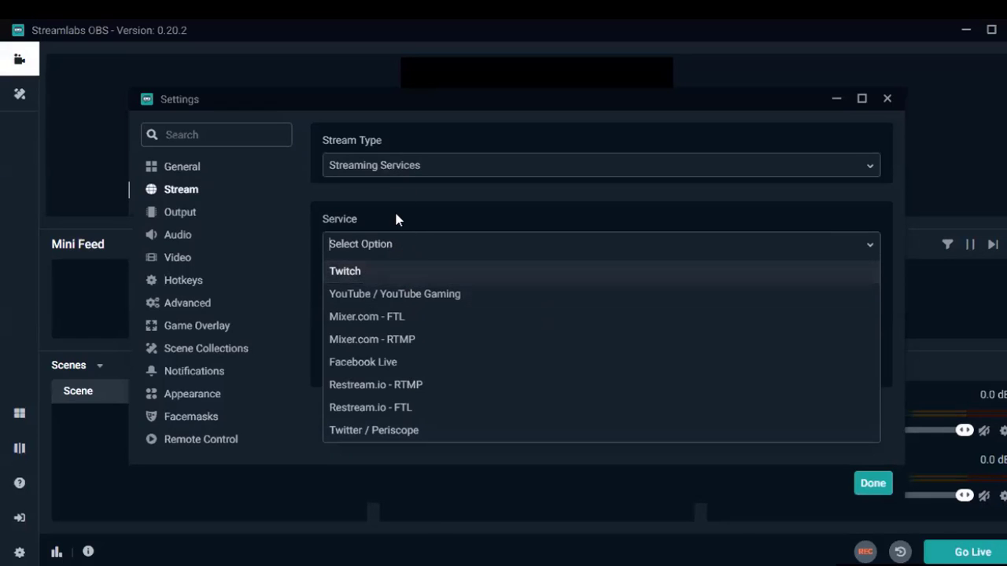
click(396, 214)
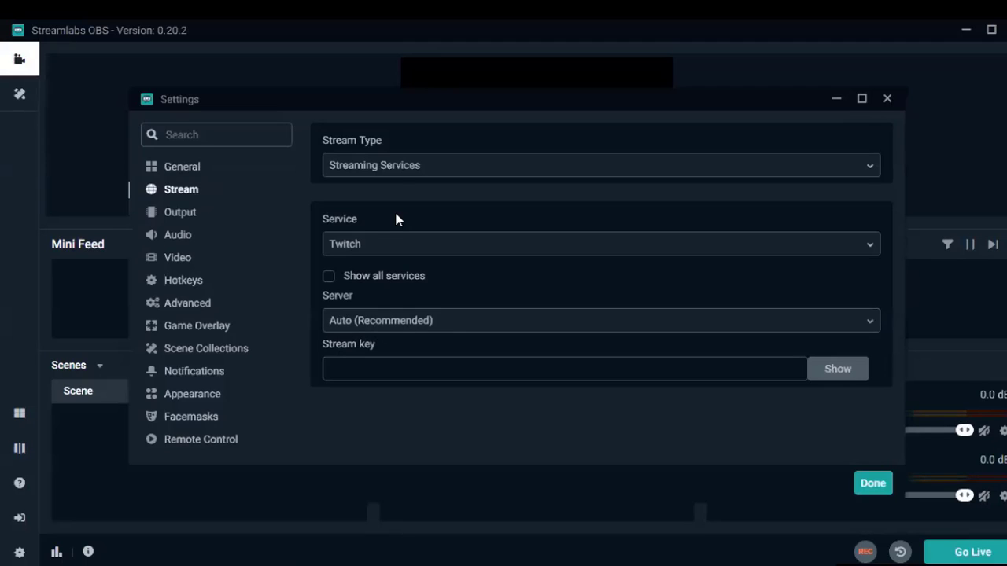
click(403, 172)
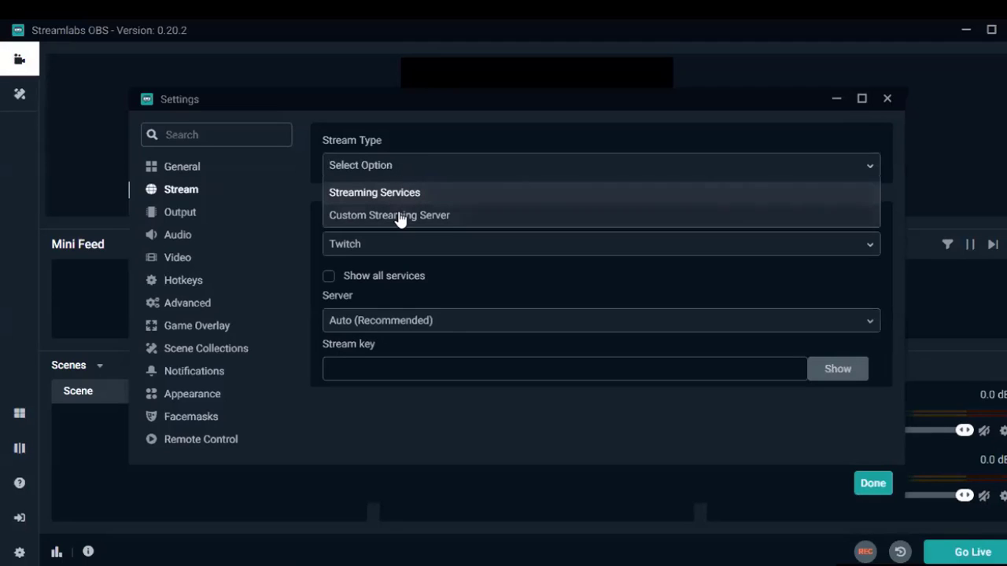
click(400, 218)
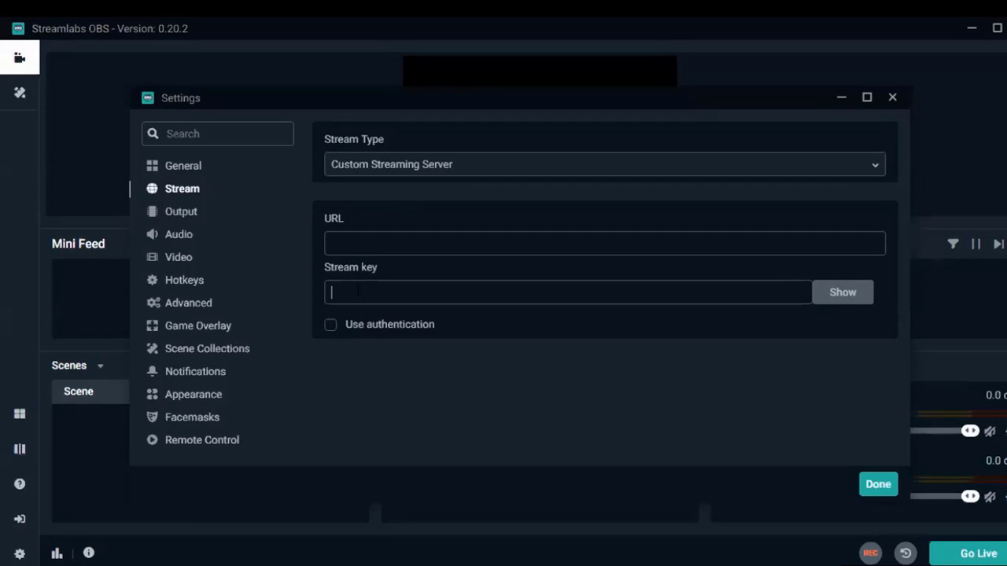
Fill in the stream key and the URL rtmp://stream.dlive.tv/live copied from the DLive dashboard, and save the stream settings
key(ctrl+v)
click(373, 240)
key(alt+Tab)
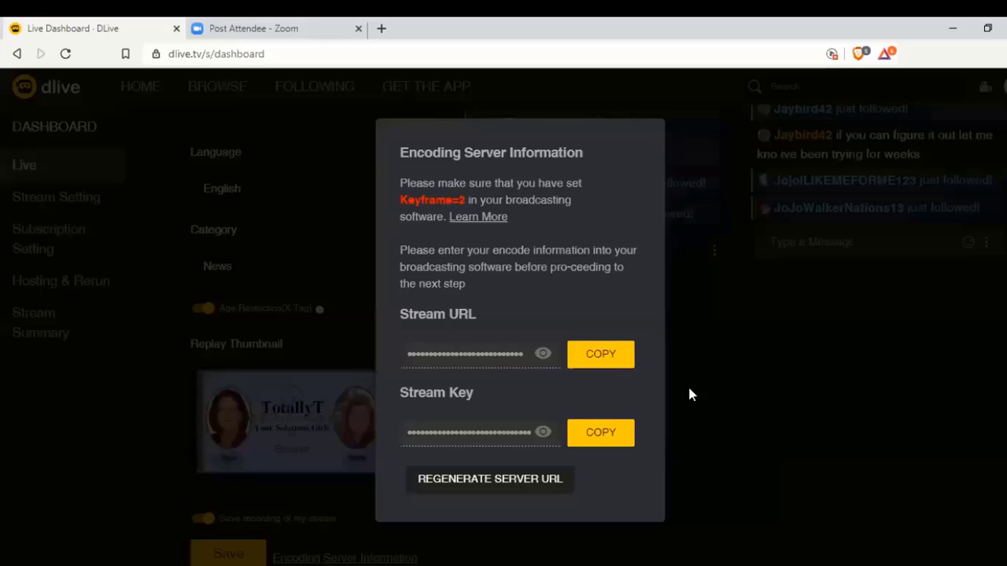
click(600, 355)
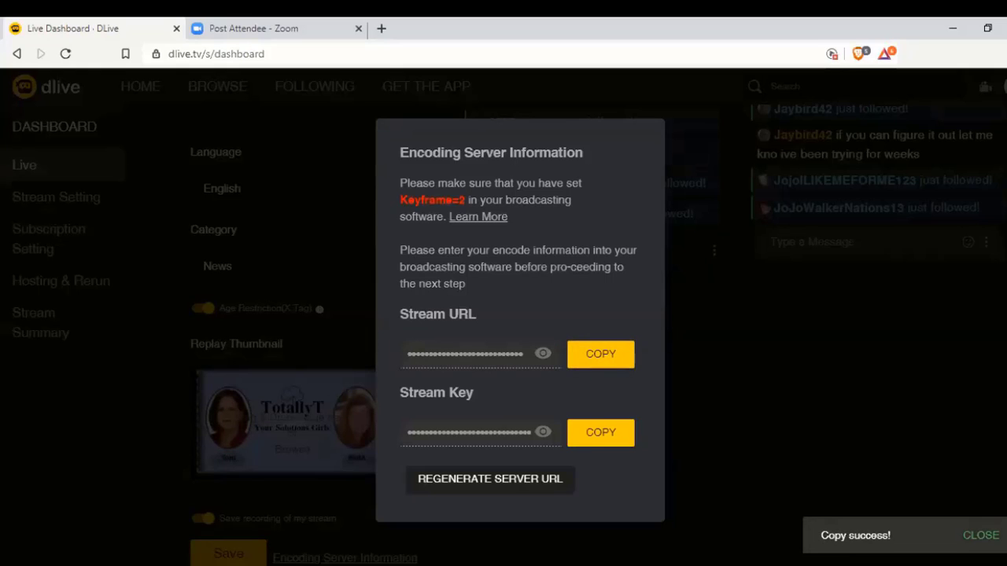
key(alt+Tab)
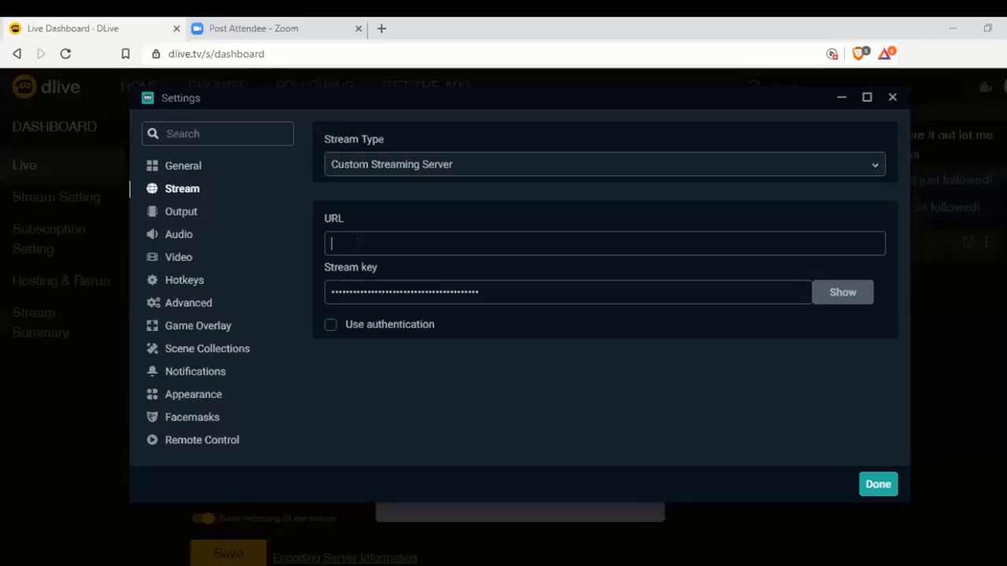
key(ctrl+v)
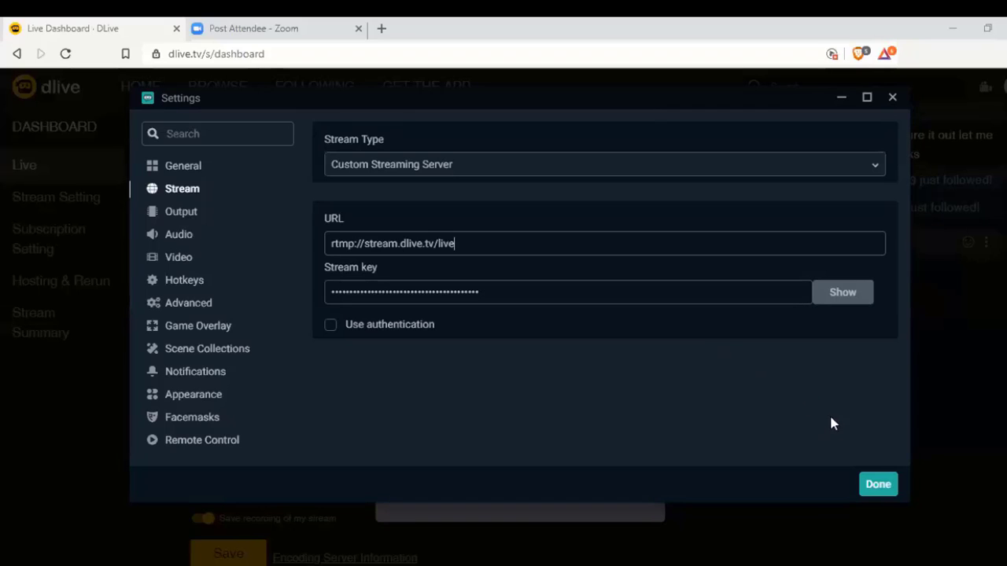
click(878, 487)
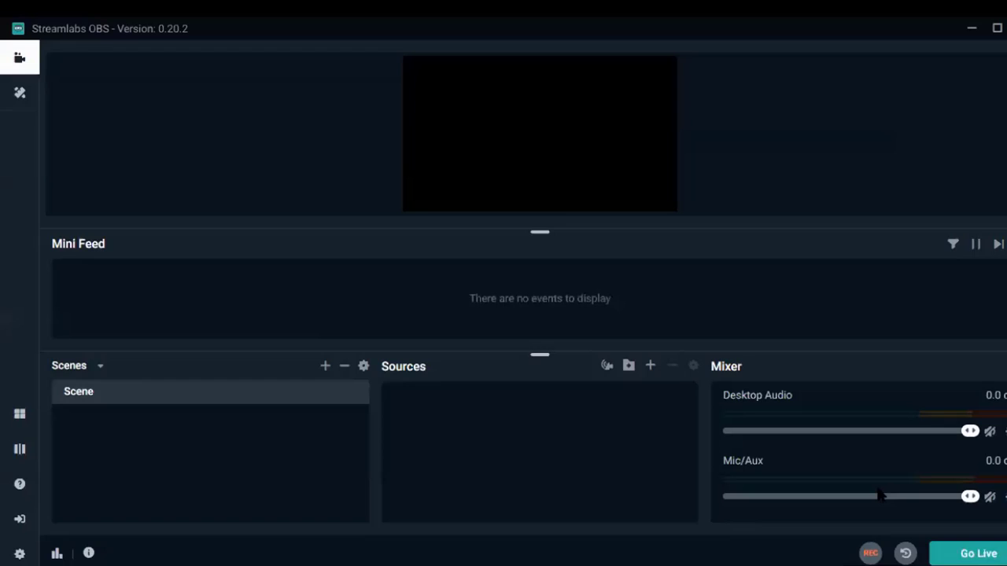
Select the Advanced output mode in the output settings
click(730, 544)
click(22, 555)
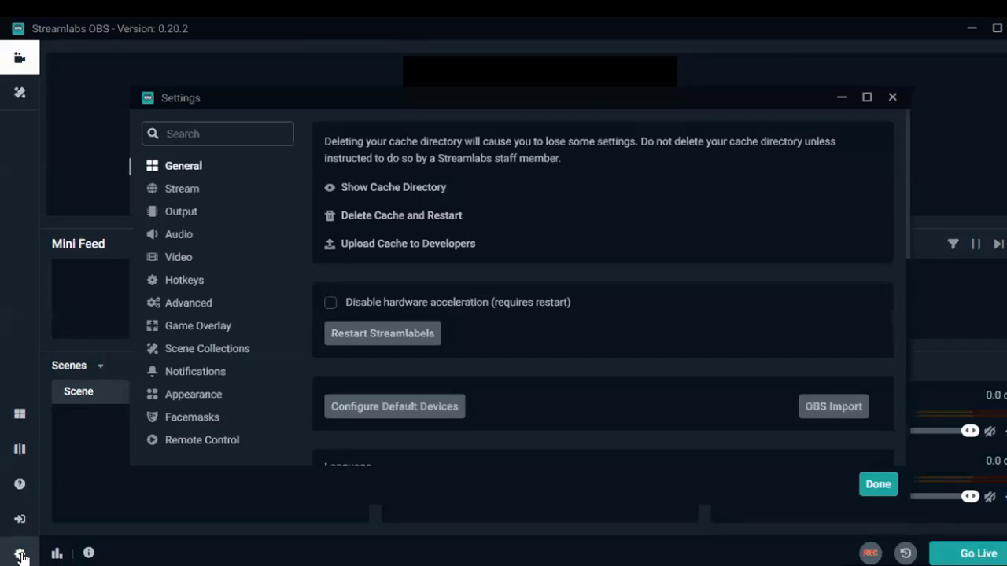
click(192, 220)
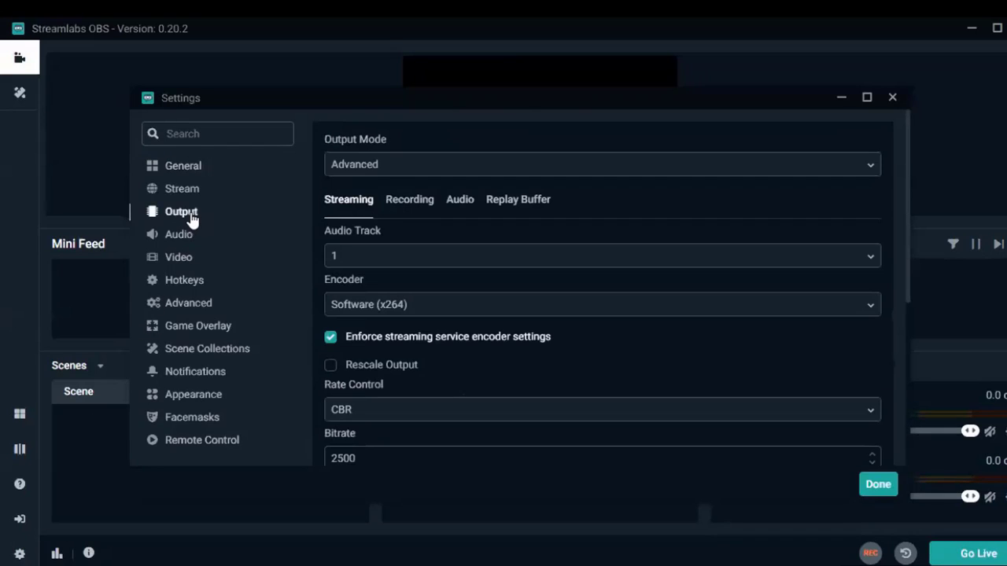
click(387, 164)
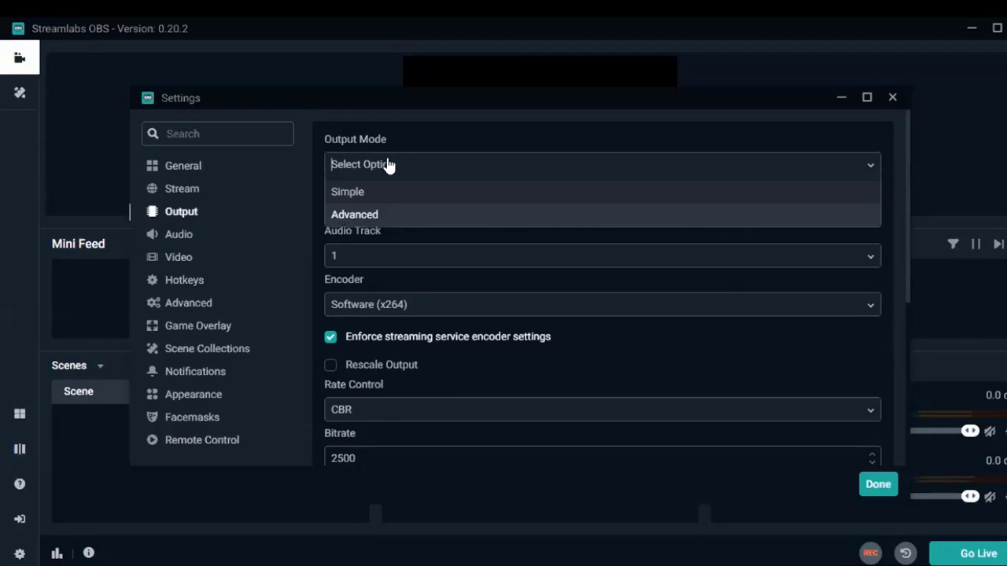
click(377, 217)
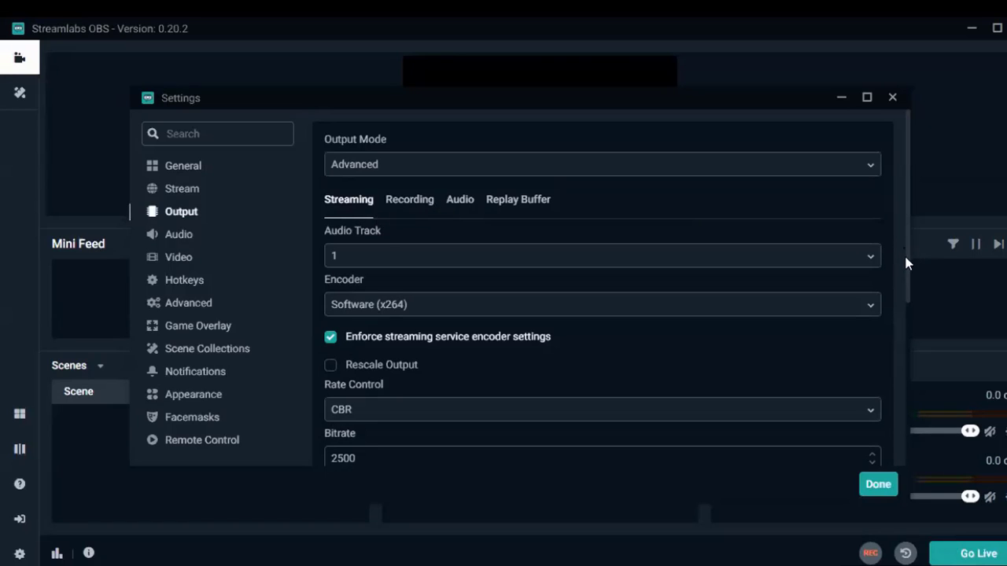
Set the streaming keyframe interval to 2 seconds
scroll(906, 303, down, 2)
scroll(909, 325, down, 3)
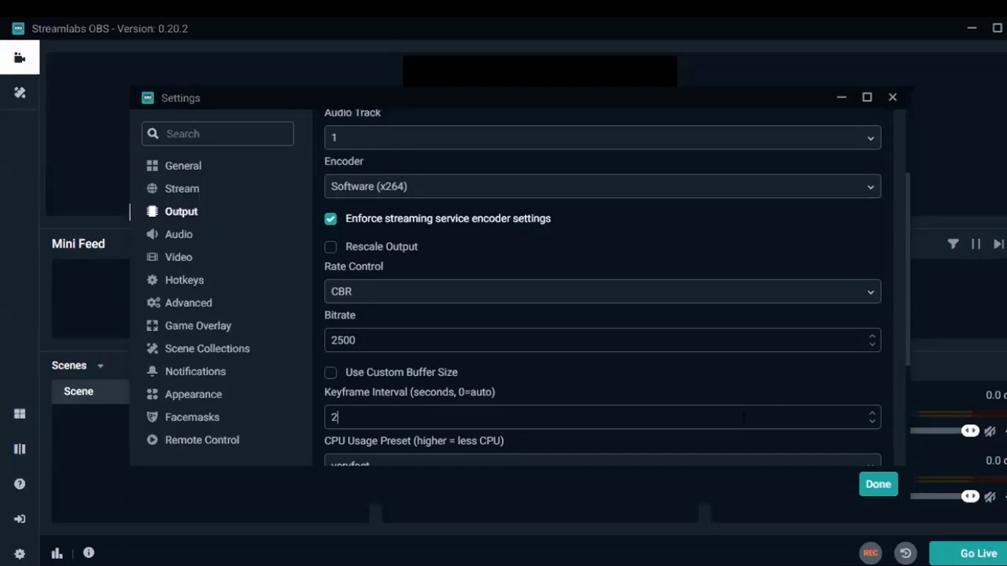
triple_click(875, 413)
click(873, 423)
click(873, 423)
click(873, 423)
click(872, 423)
click(872, 413)
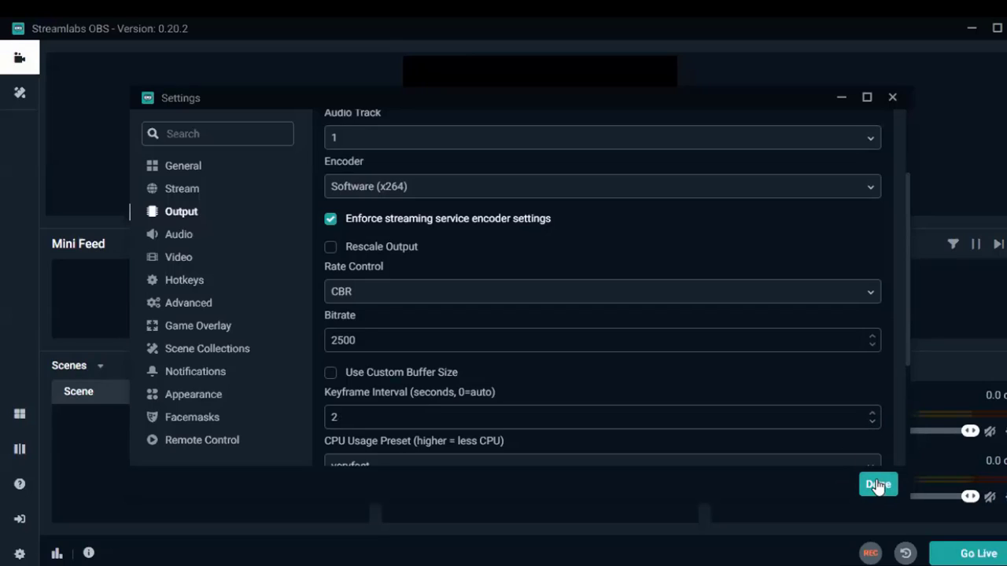